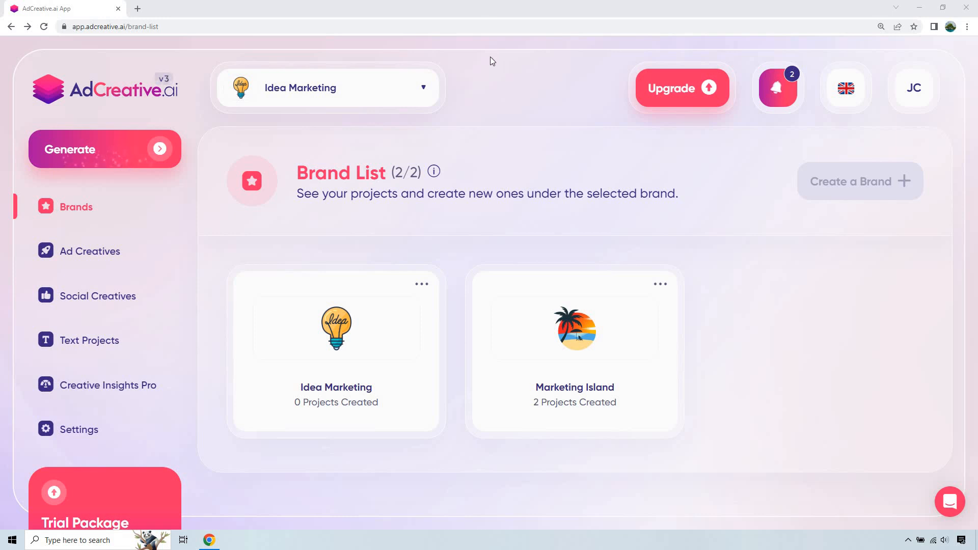
Step: Open the Idea Marketing brand for editing, review its name, colors, description and type, and close it without changes
left_click(420, 290)
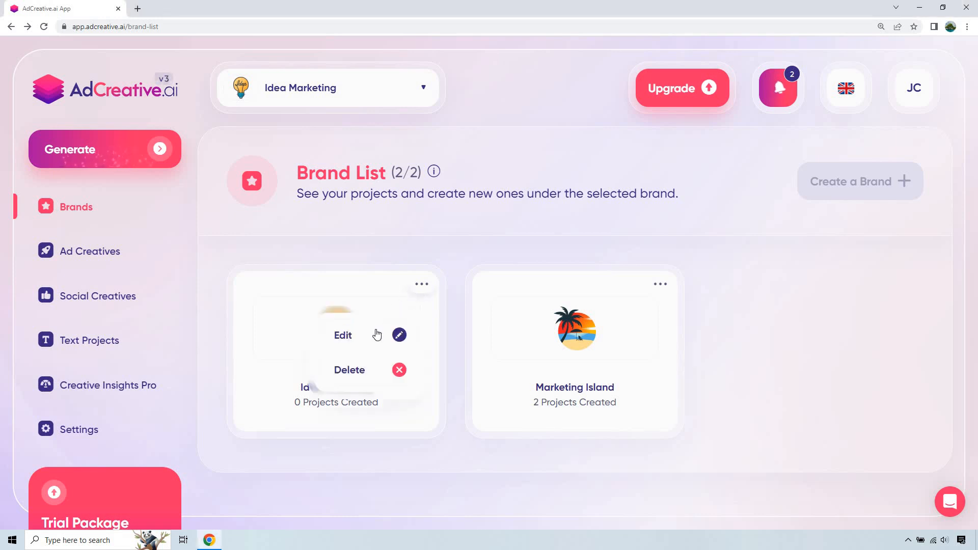
left_click(395, 332)
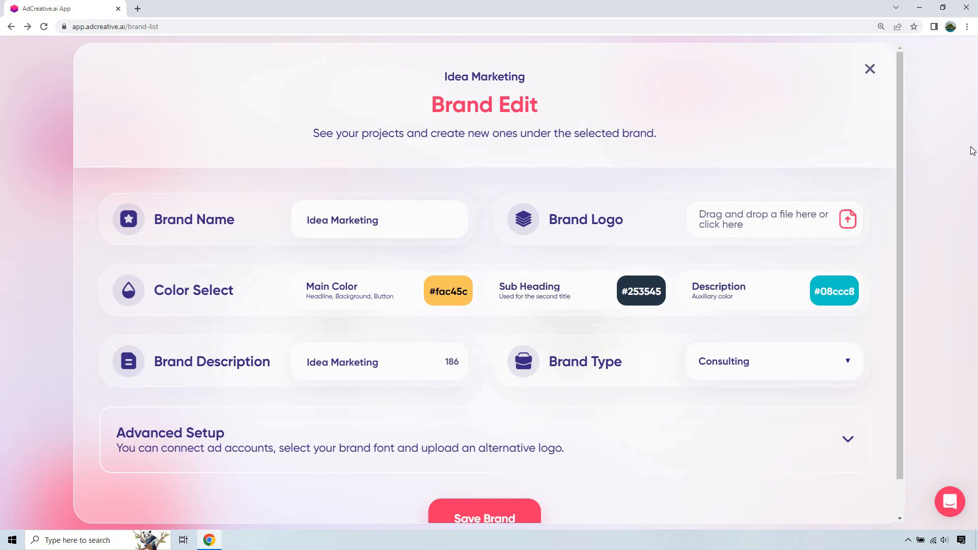
left_click(870, 69)
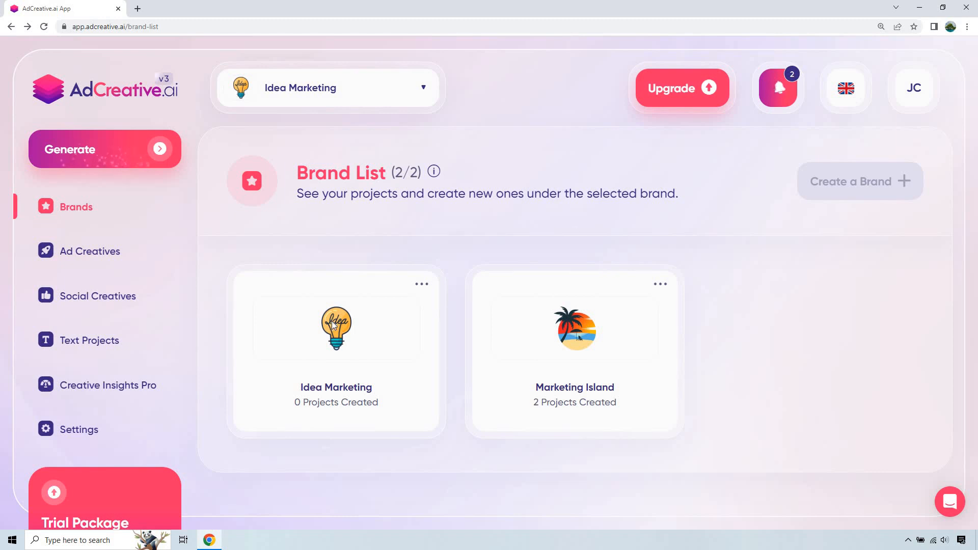
Step: Start a new project under the Idea Marketing brand and review the social media and display creative sizes
left_click(323, 301)
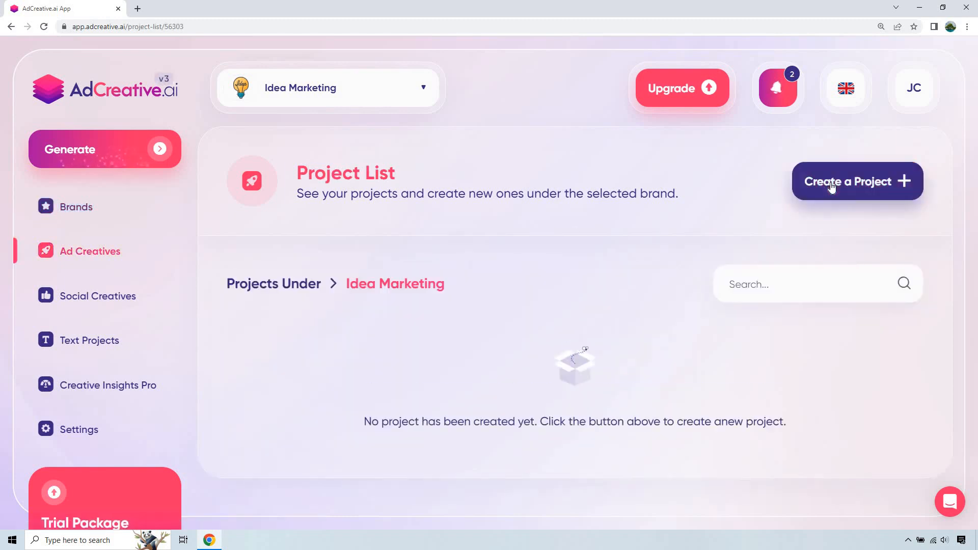
left_click(832, 186)
scroll(943, 285, "down", 3)
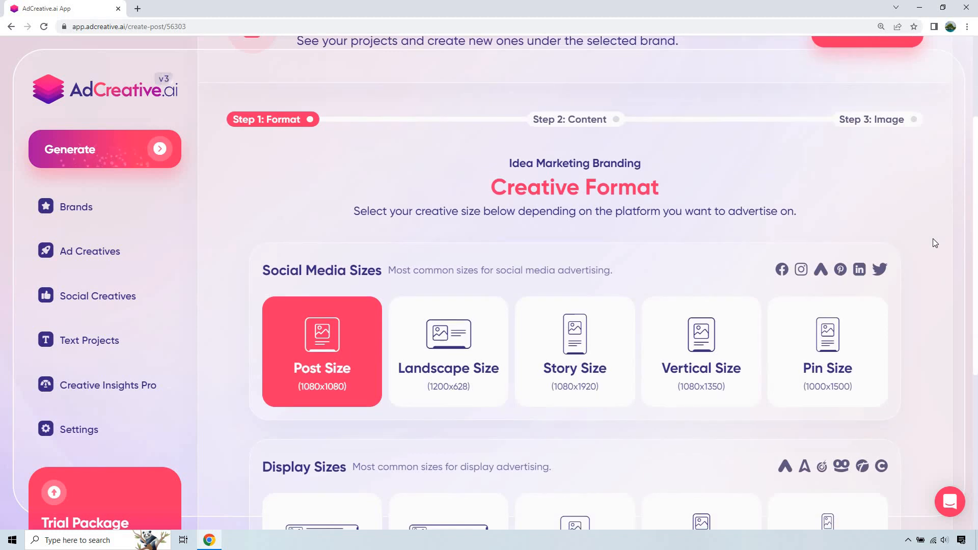
scroll(930, 238, "down", 1)
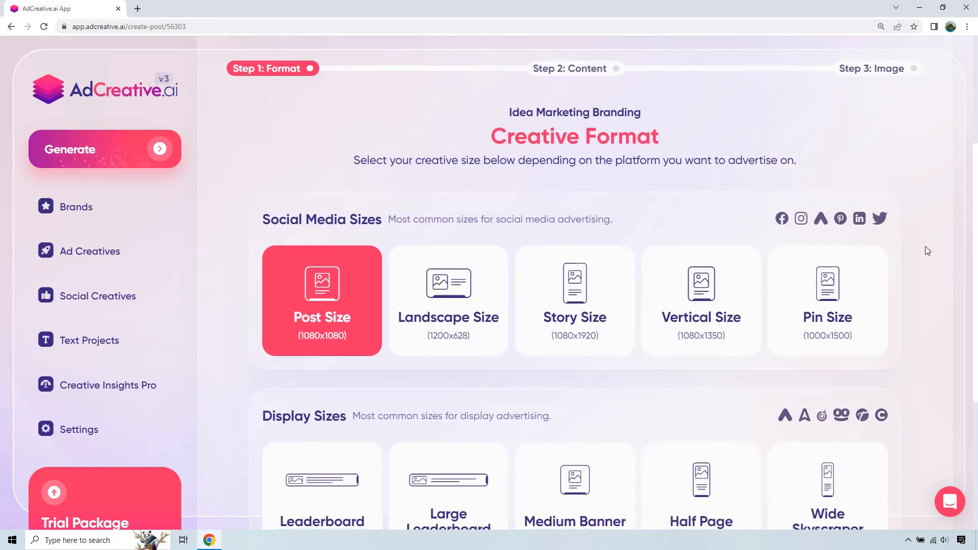
scroll(927, 249, "down", 1)
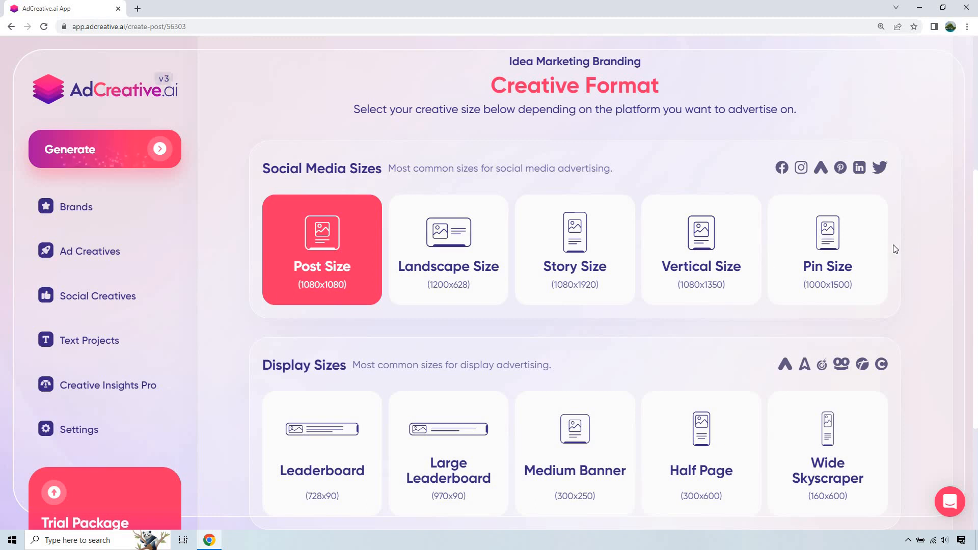
scroll(895, 245, "down", 4)
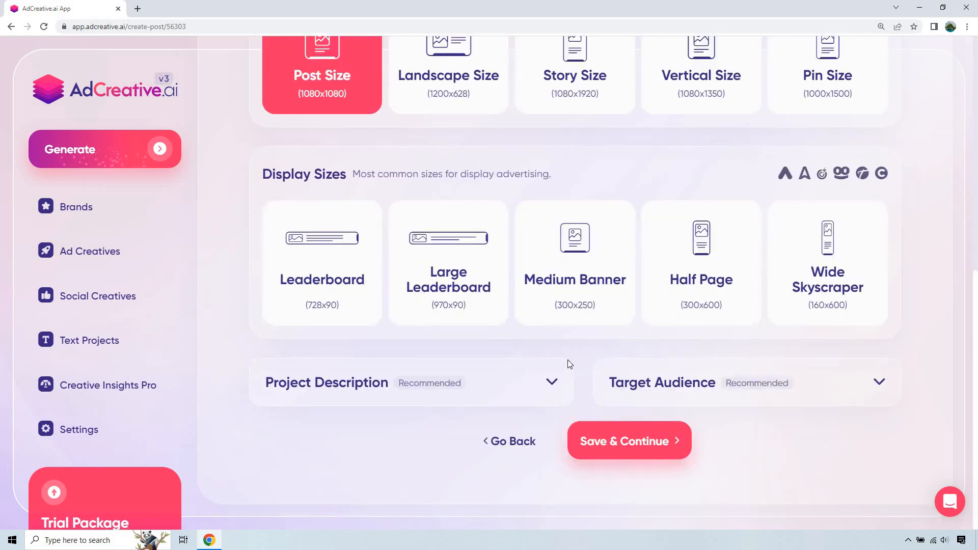
Step: Set the project's target audience to "Small business owners" and save the format step to continue to the content
left_click(518, 384)
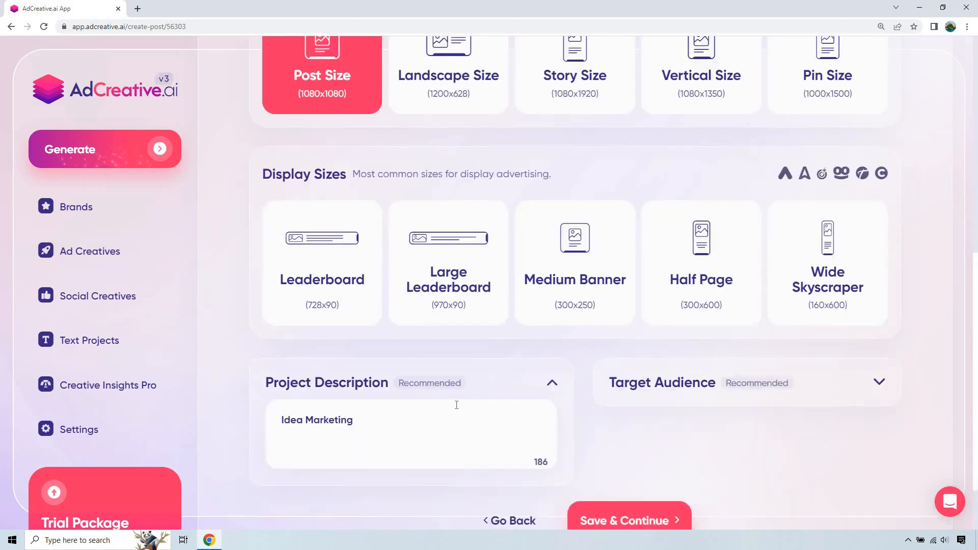
left_click(794, 396)
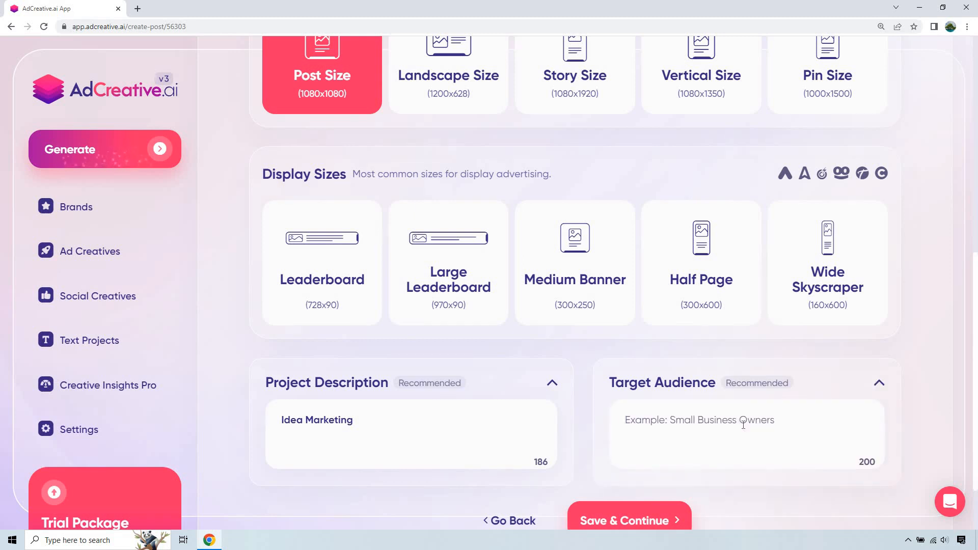
type("Small business owners")
scroll(694, 445, "down", 1)
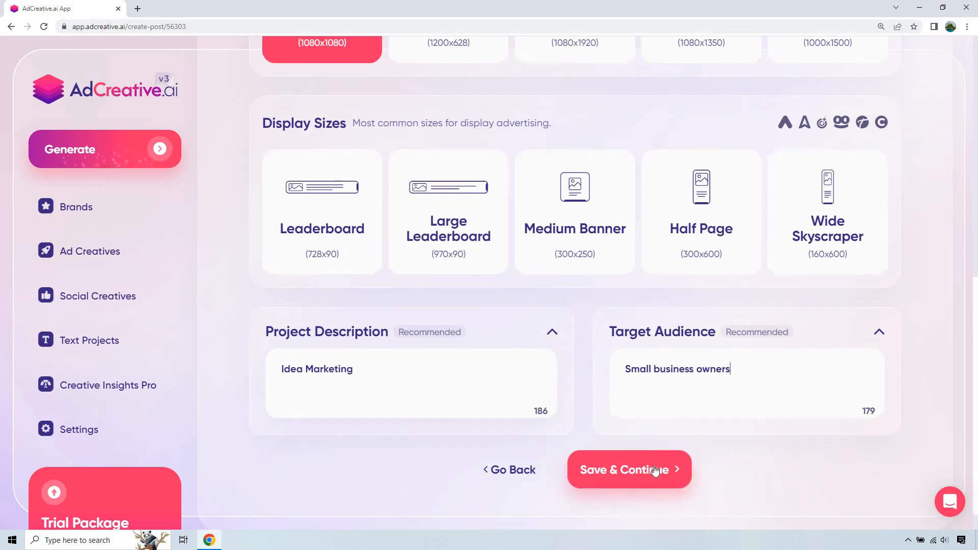
left_click(656, 470)
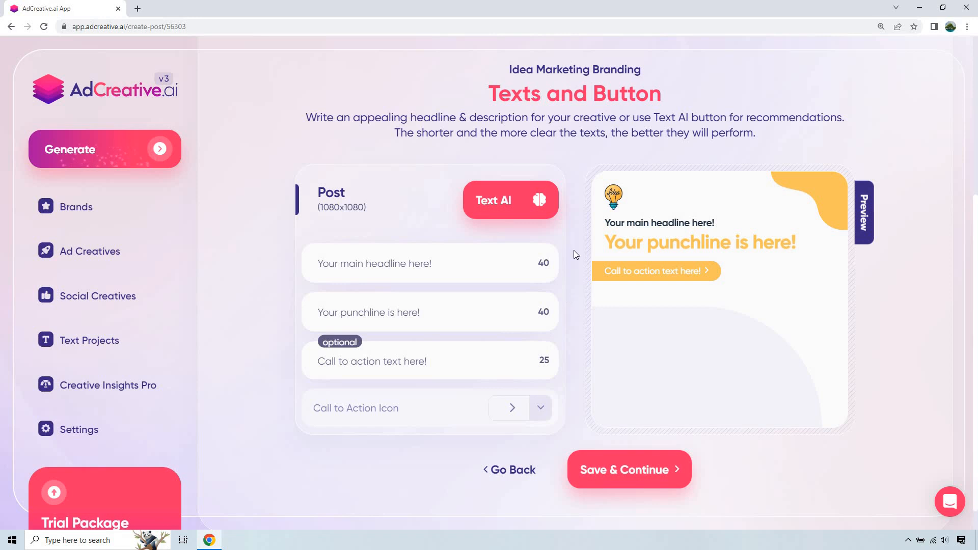
Step: Generate the post's headline, punchline and call-to-action text in English with Text AI, and save to continue to the background image
left_click(538, 201)
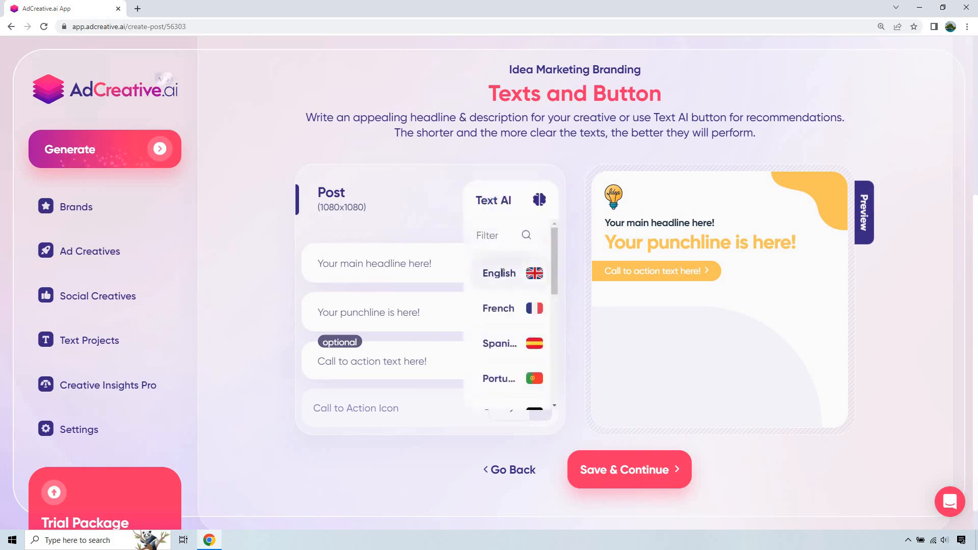
left_click(500, 277)
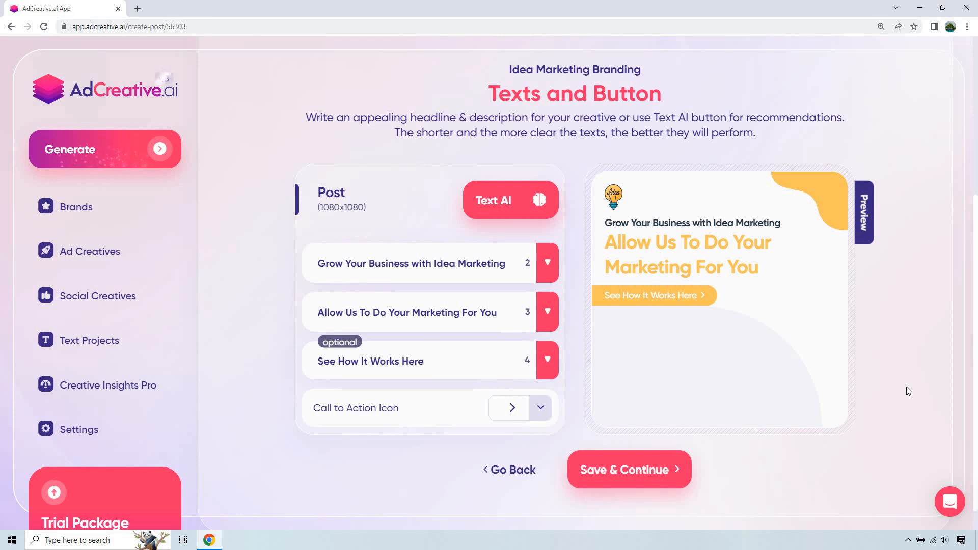
left_click(656, 469)
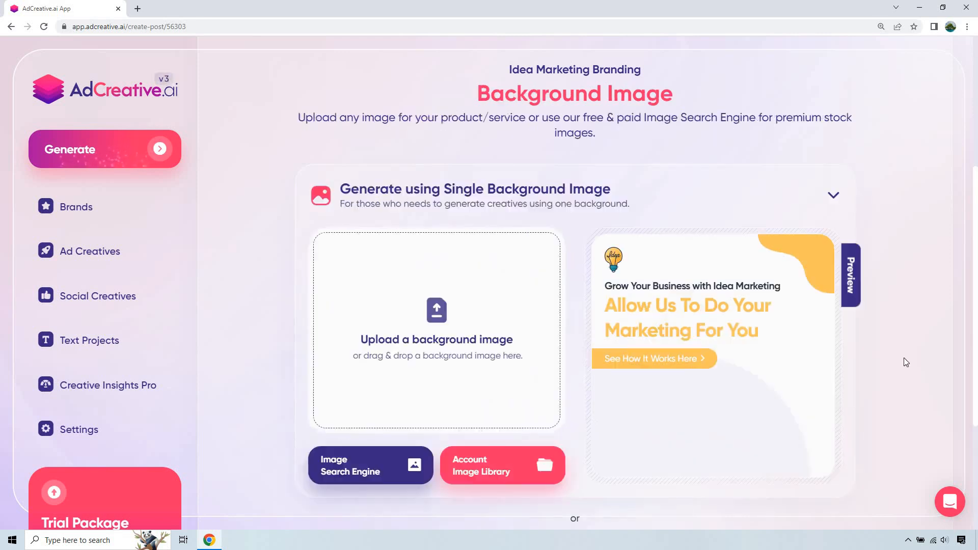
Step: Search the stock image database for "team work" to find a single background image
left_click(364, 464)
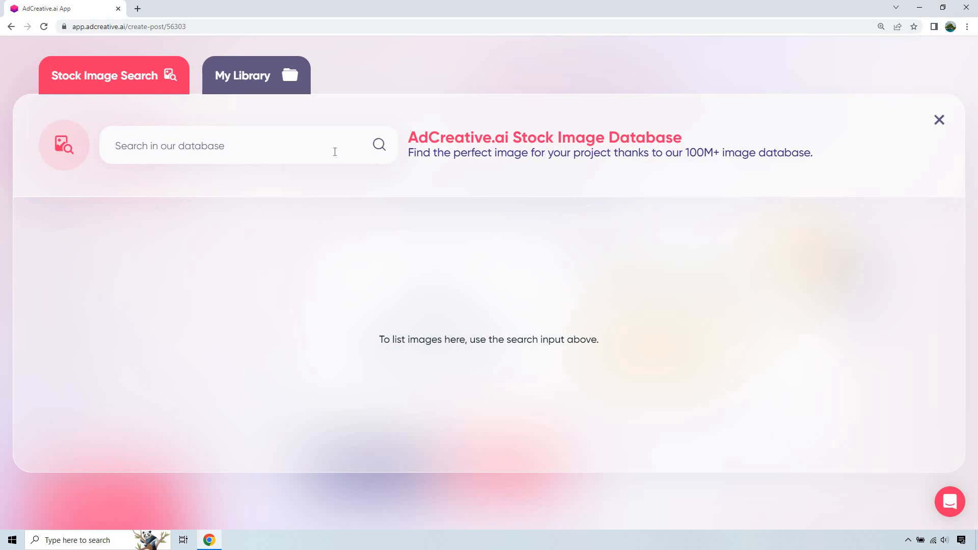
left_click(334, 151)
type("team work")
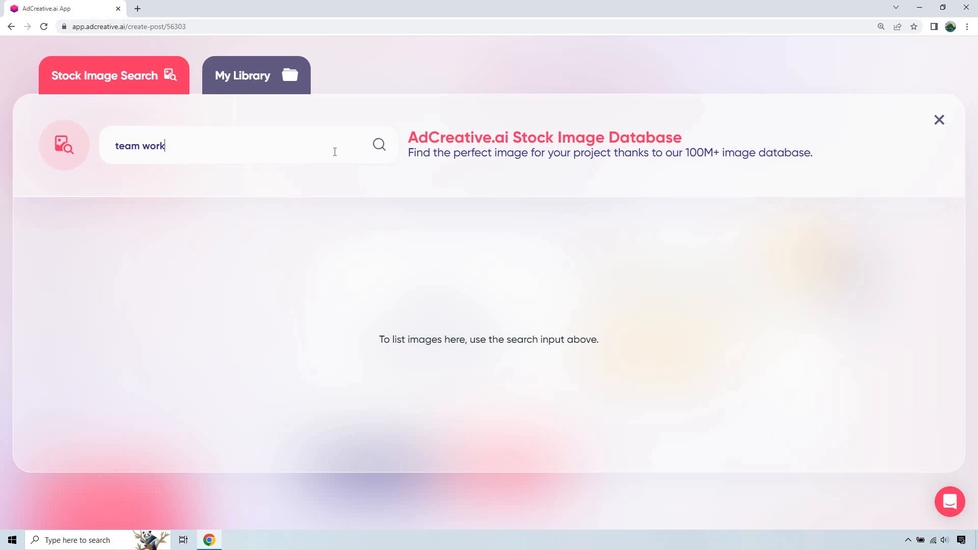
key("Return")
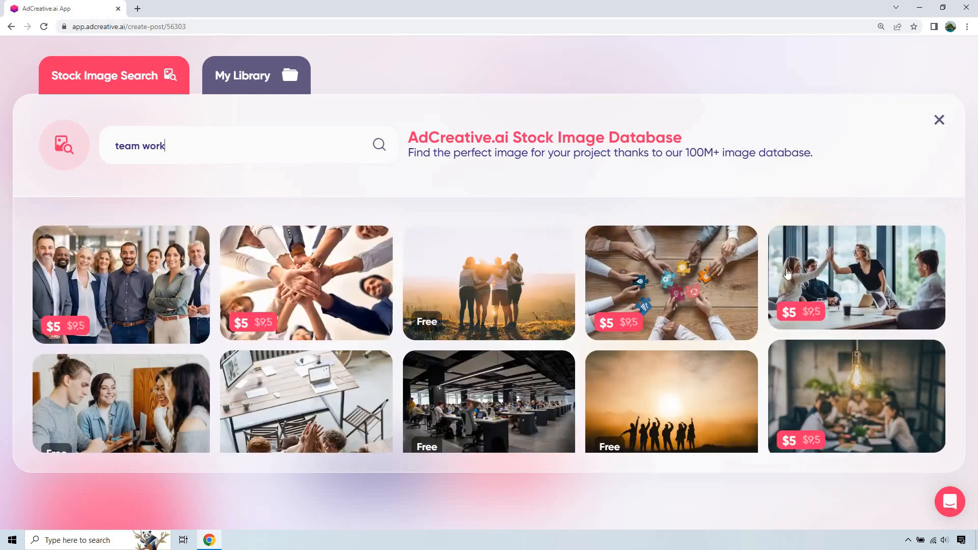
Step: Select the free photo of stacked hands over a wooden desk as the background, and shift its crop area slightly toward the laptop
scroll(795, 278, "down", 3)
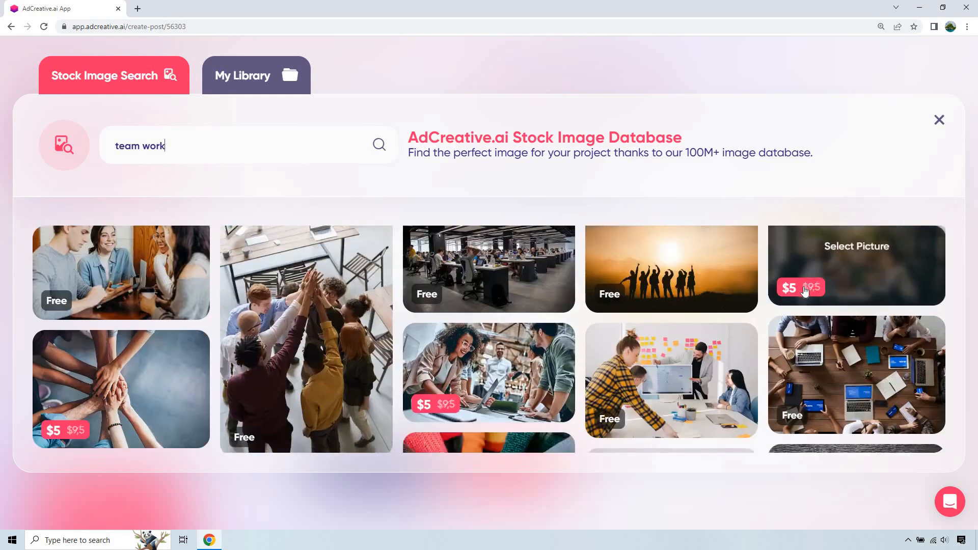
scroll(838, 316, "down", 1)
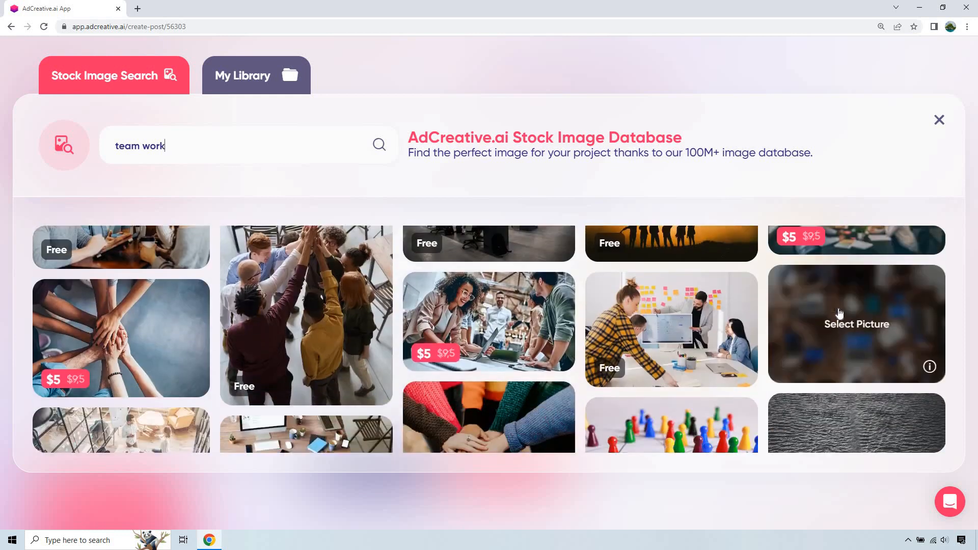
scroll(821, 312, "down", 2)
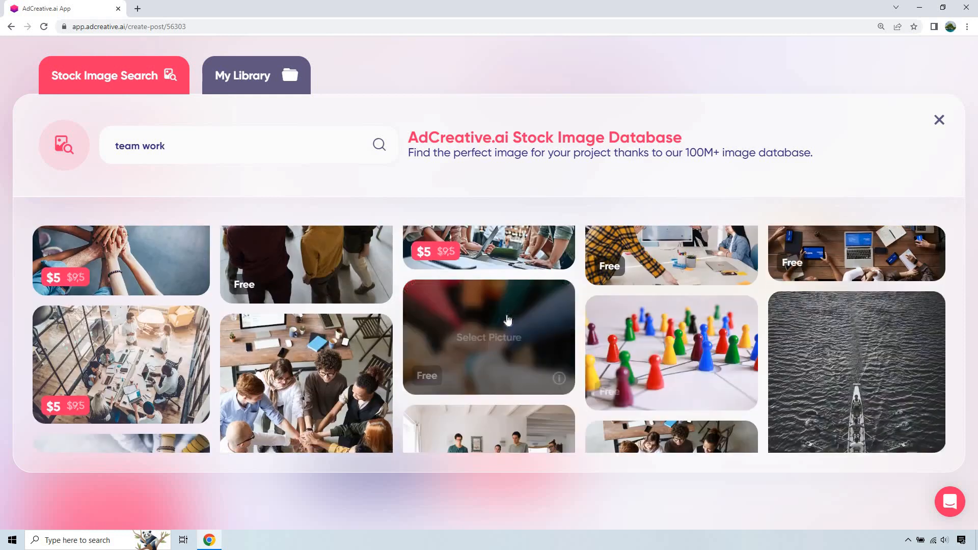
scroll(507, 315, "down", 2)
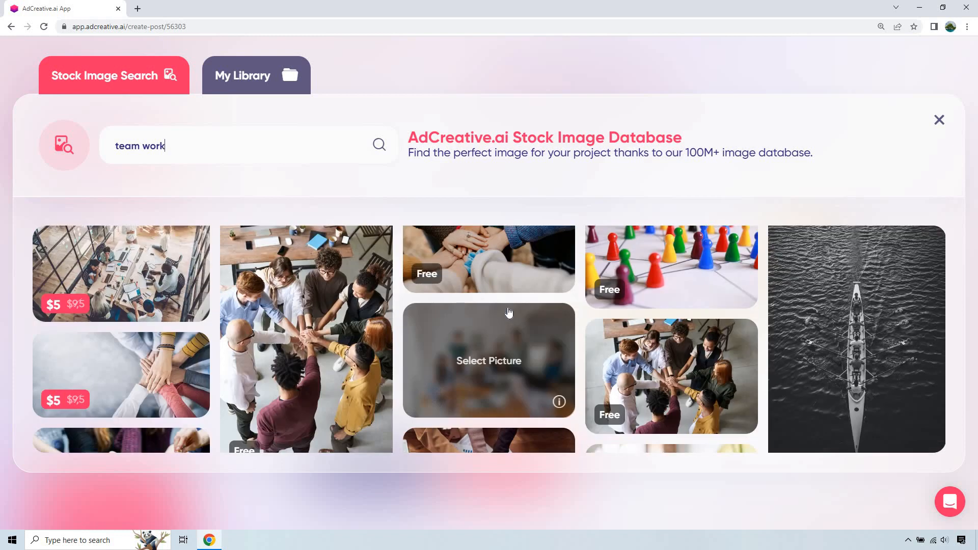
scroll(591, 308, "down", 3)
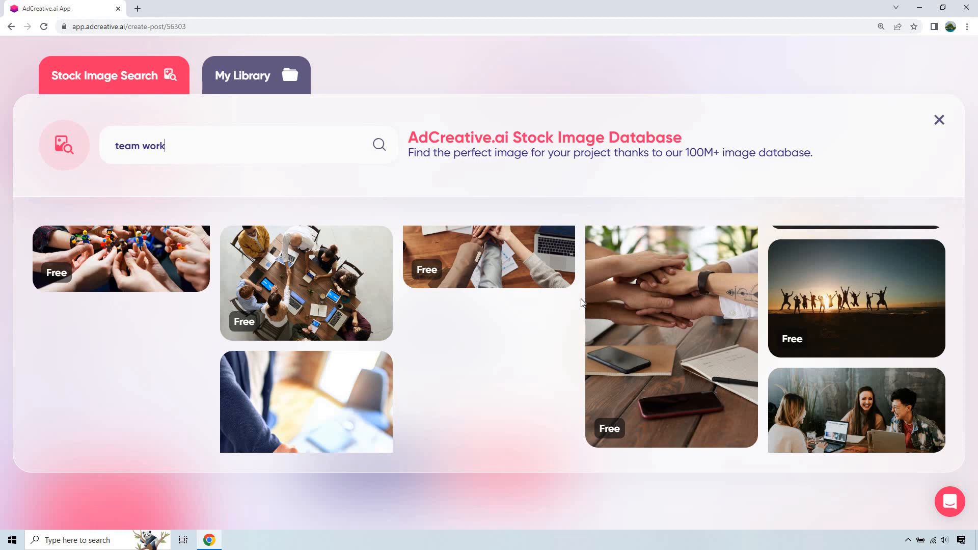
left_click(522, 284)
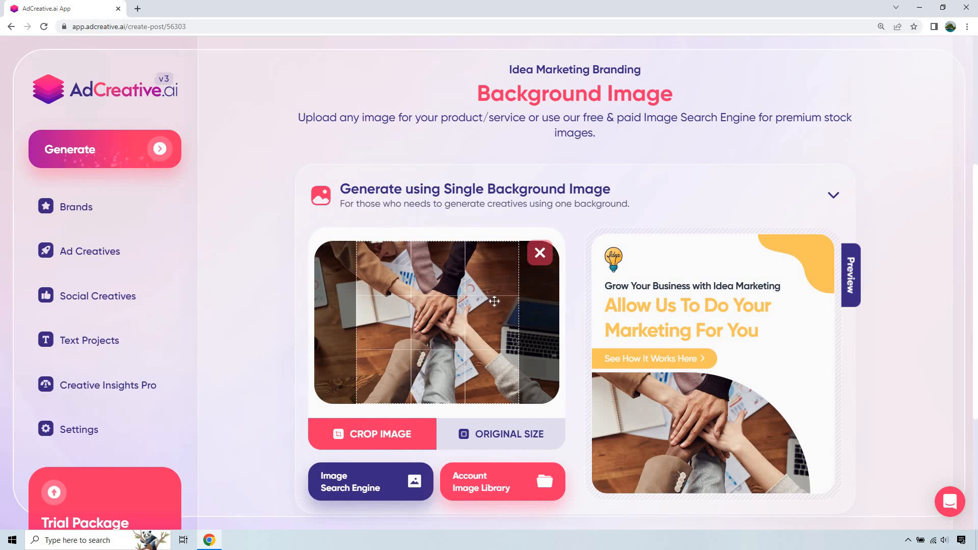
left_click_drag(494, 301, 512, 301)
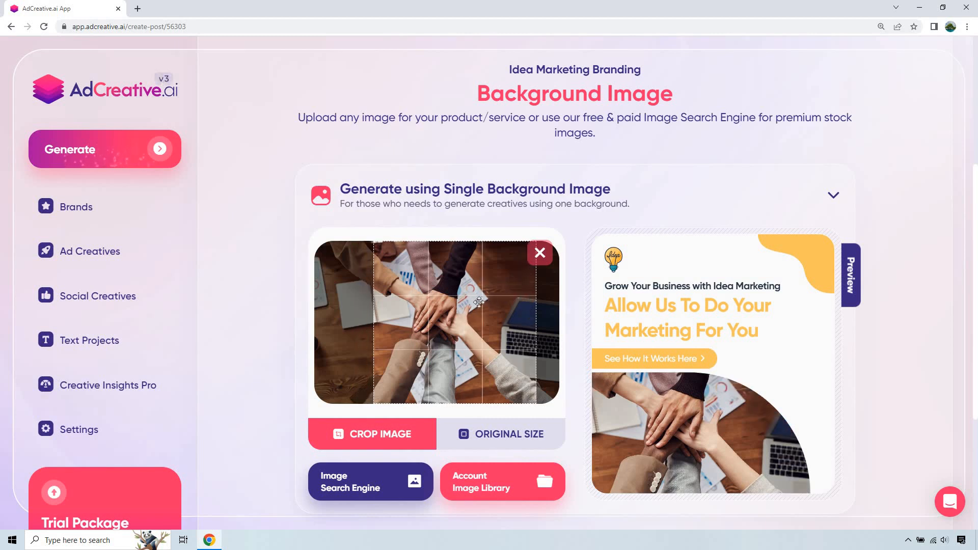
left_click_drag(478, 301, 472, 301)
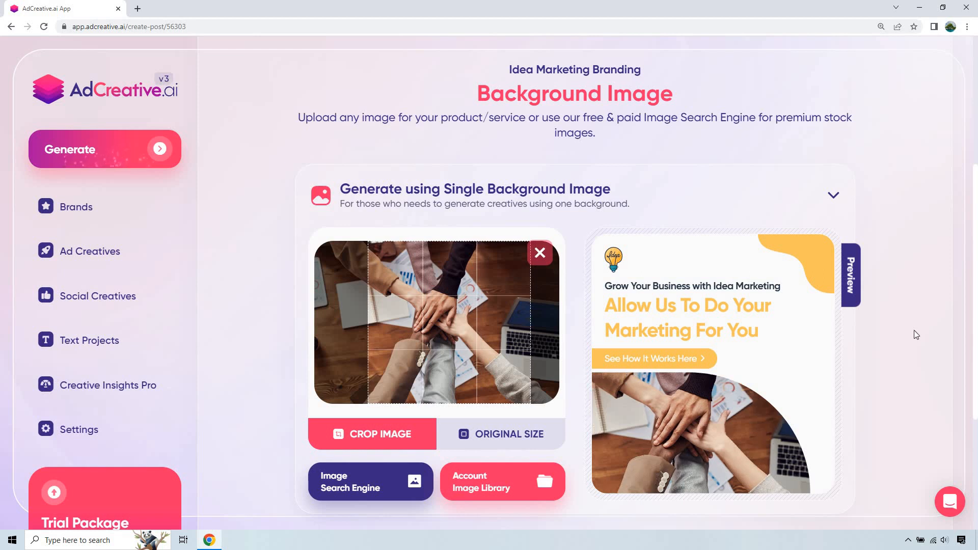
Step: Create the post, name the project "Idea Marketing", and save it to generate the creatives
scroll(916, 281, "down", 4)
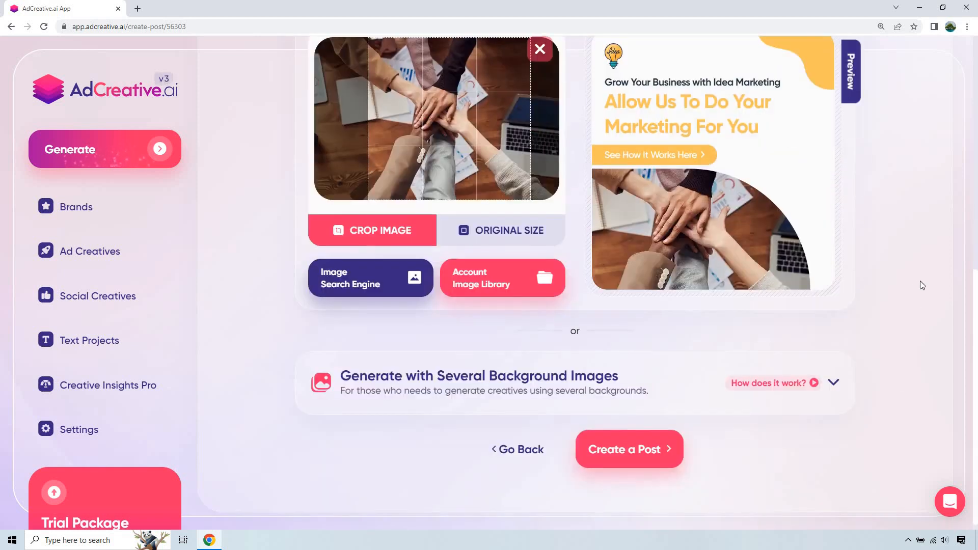
scroll(911, 281, "down", 1)
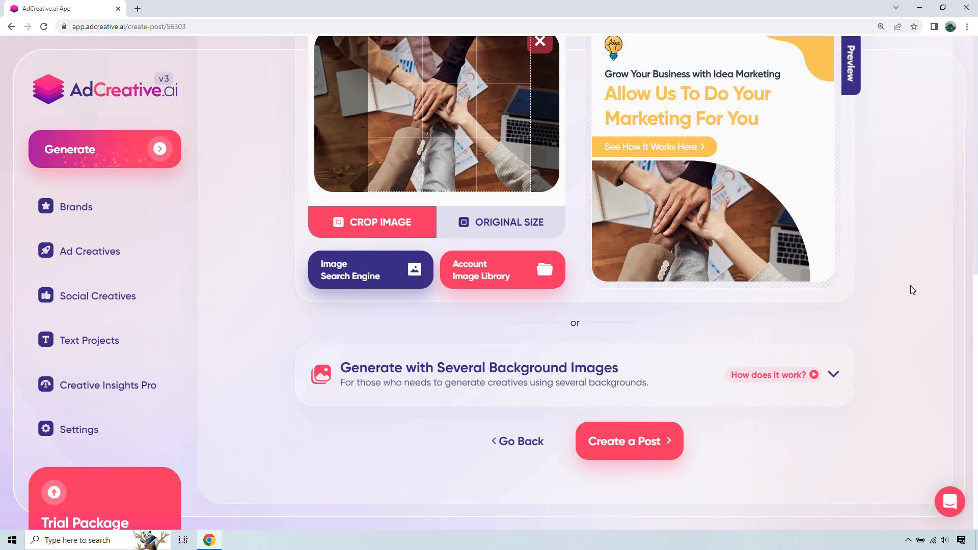
scroll(909, 286, "up", 2)
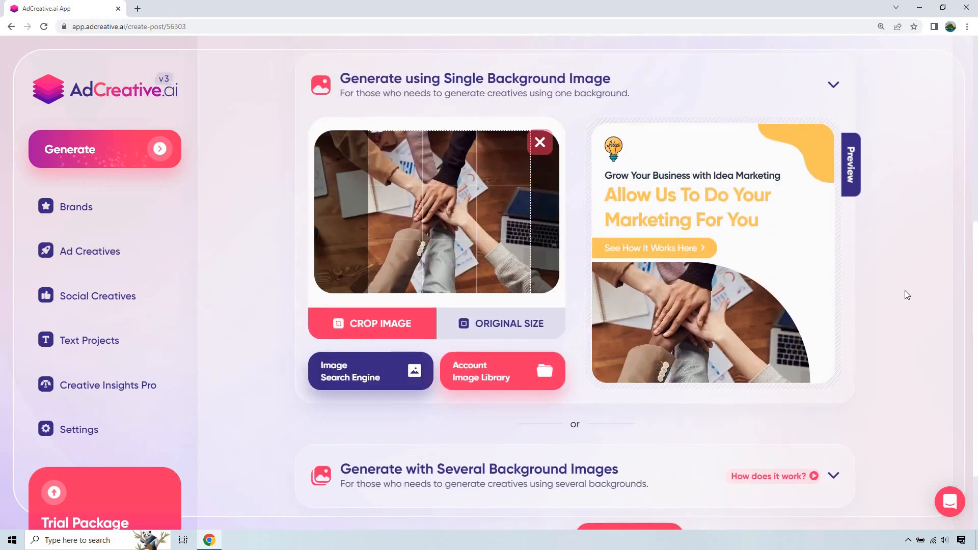
scroll(896, 331, "down", 2)
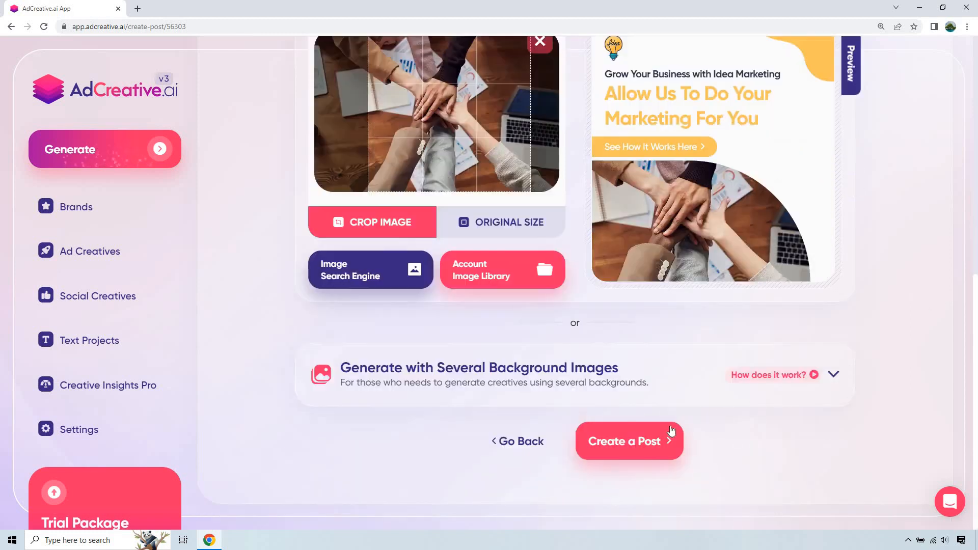
left_click(648, 441)
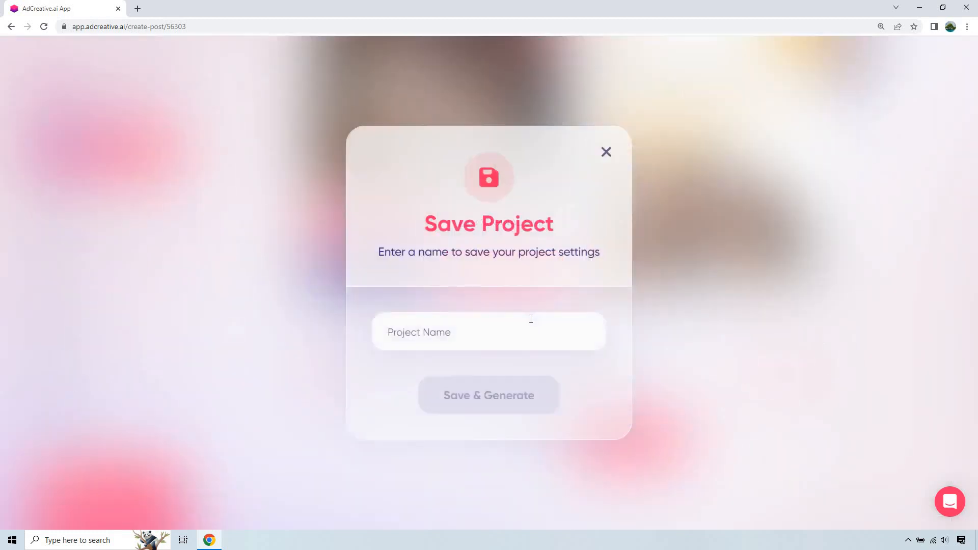
type("Idea Marketing")
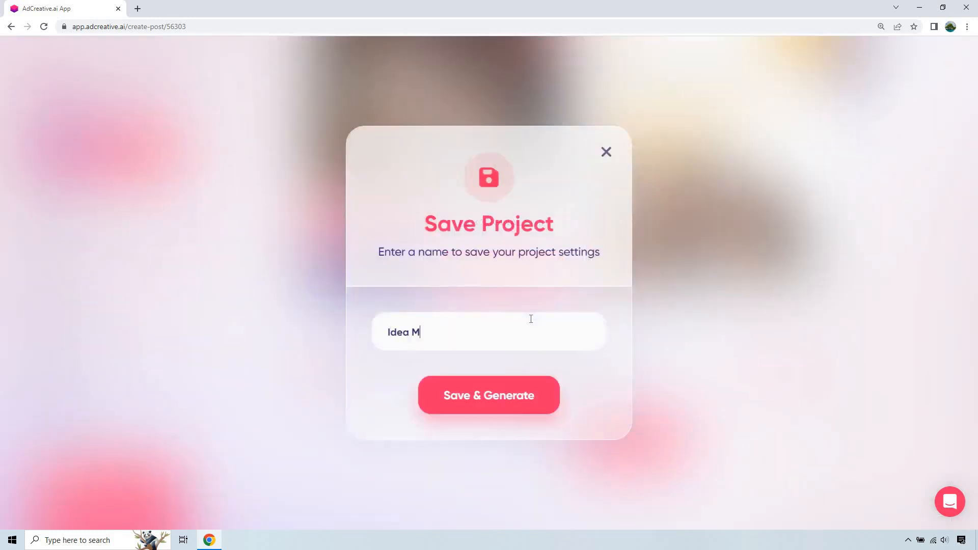
left_click(503, 401)
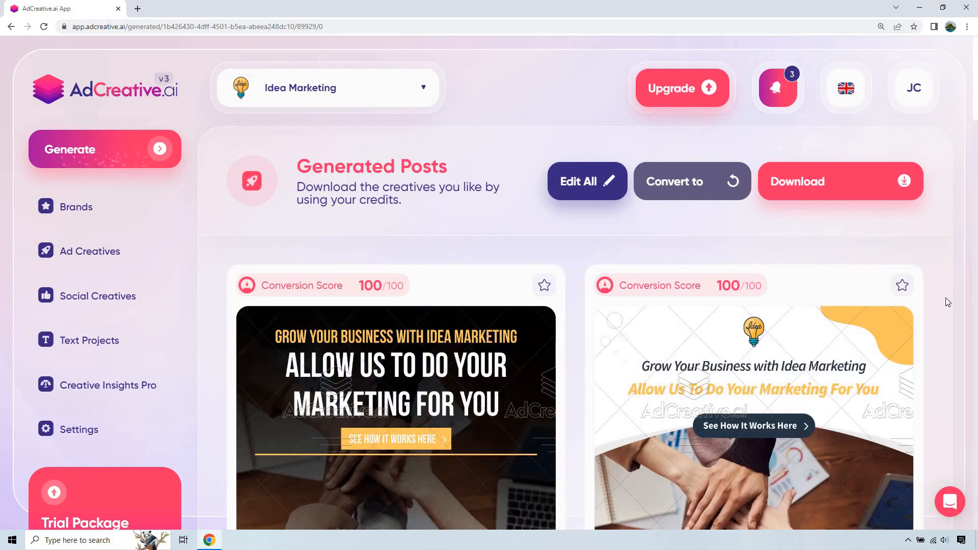
Step: Read the AI recommendation behind the conversion score of the white post with the yellow corner shape, and close it
scroll(947, 300, "down", 2)
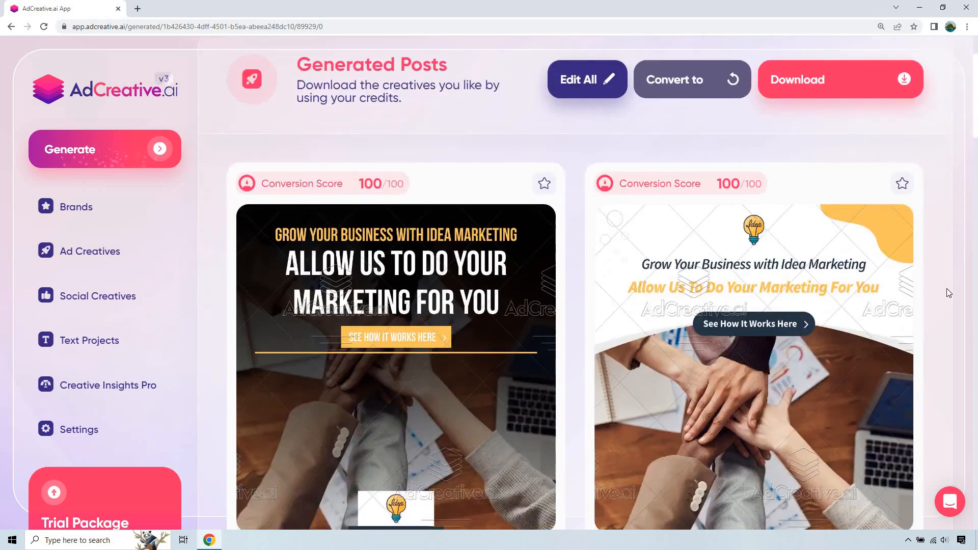
scroll(949, 293, "down", 1)
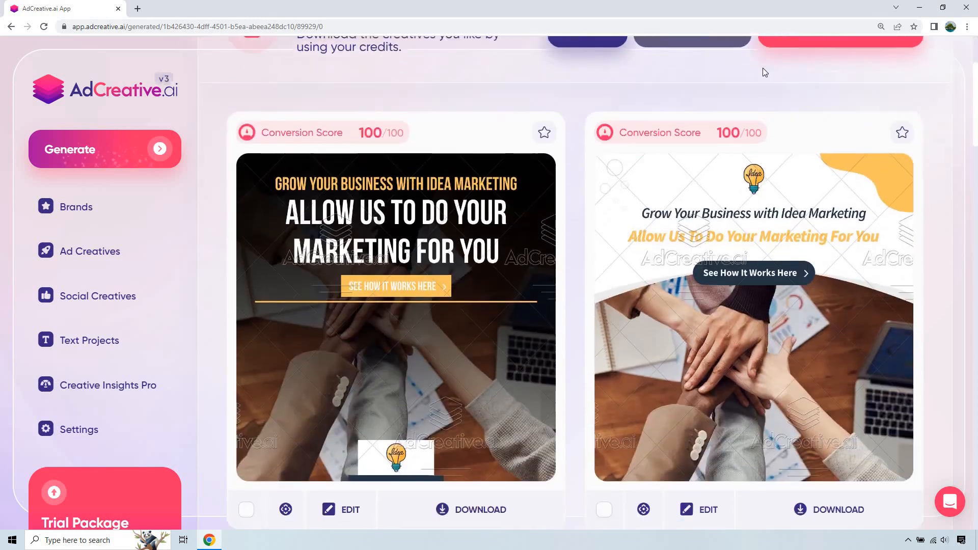
left_click(644, 133)
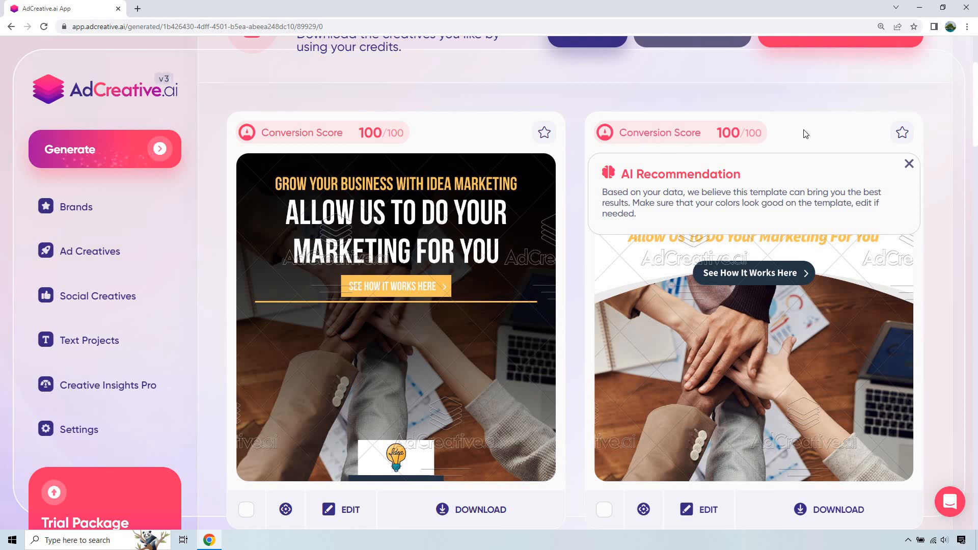
left_click(907, 168)
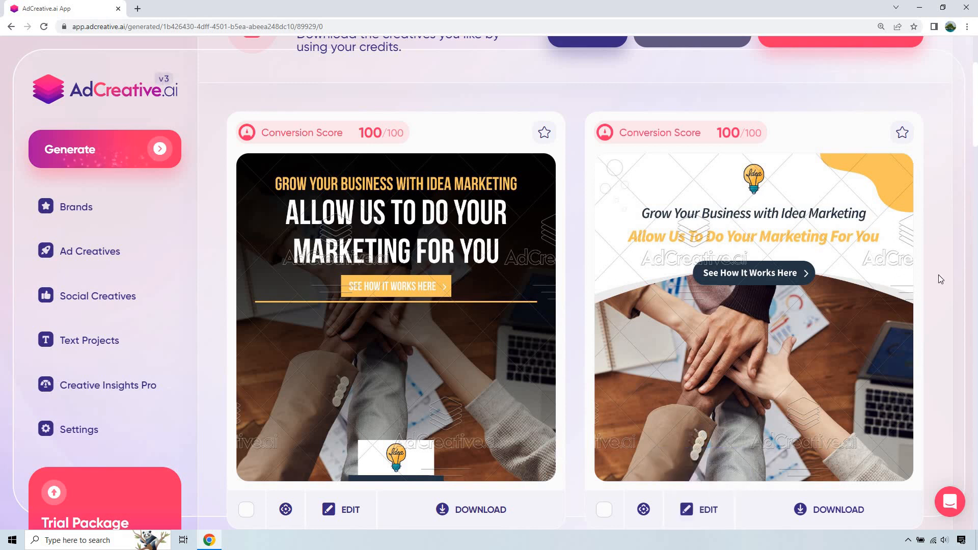
Step: Examine the layouts and conversion scores of the remaining generated posts, and return to the beginning of the results
scroll(938, 274, "down", 7)
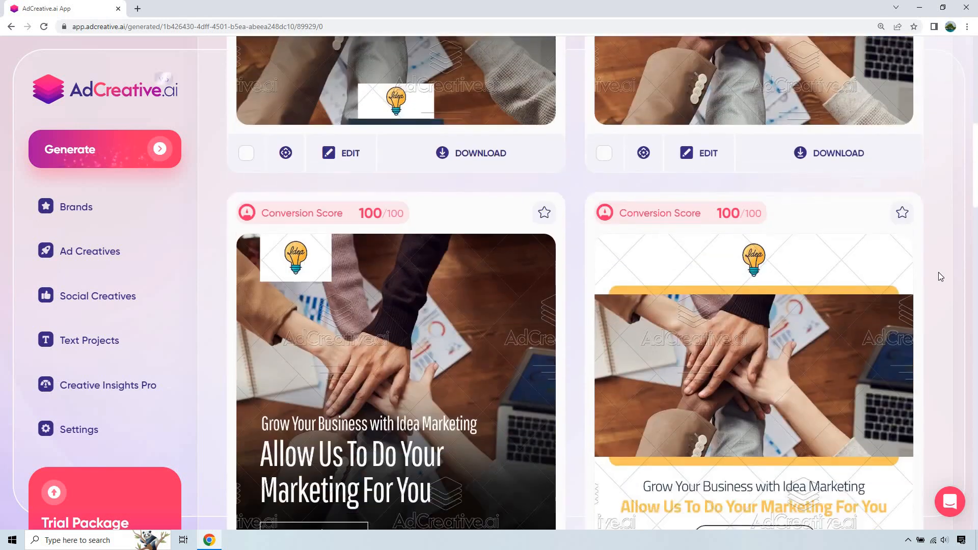
scroll(938, 277, "down", 3)
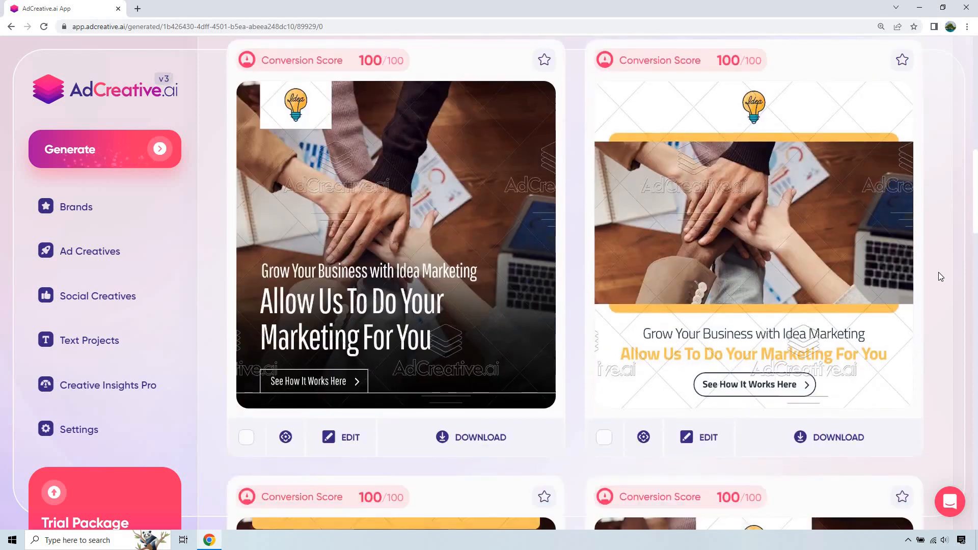
scroll(939, 269, "down", 5)
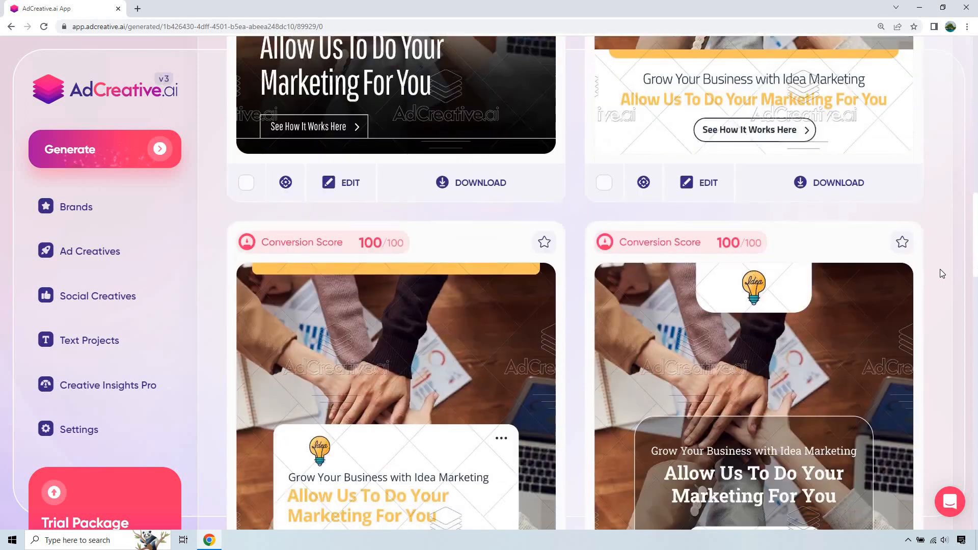
scroll(939, 269, "down", 2)
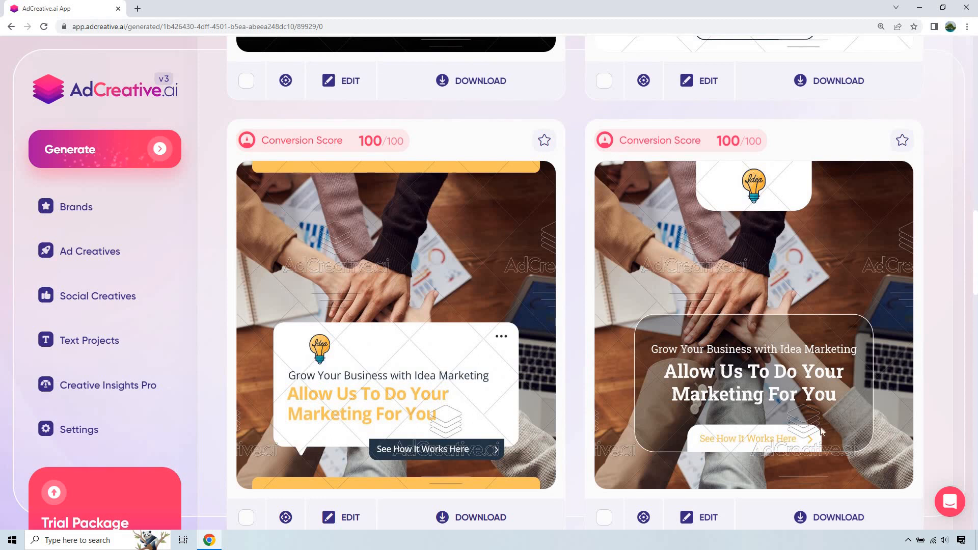
scroll(938, 207, "down", 7)
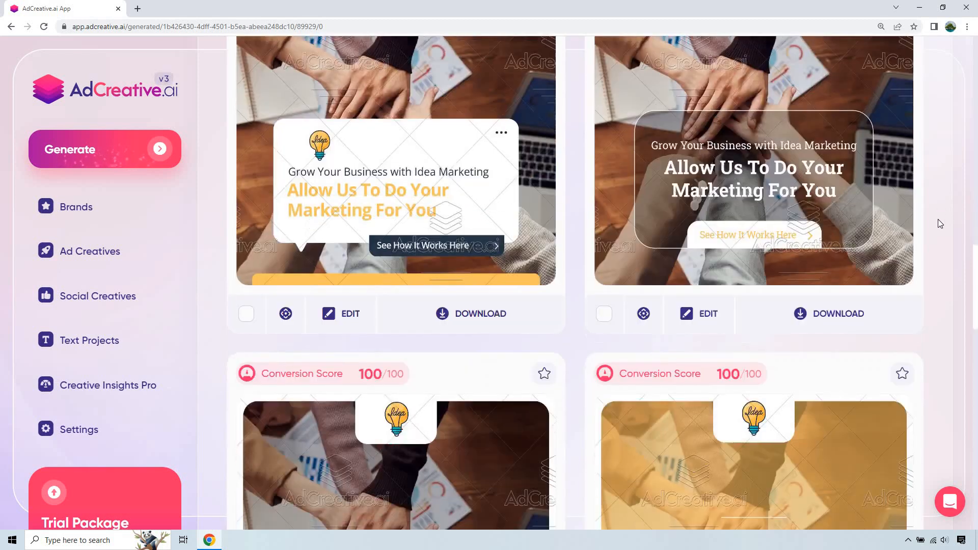
scroll(819, 362, "down", 2)
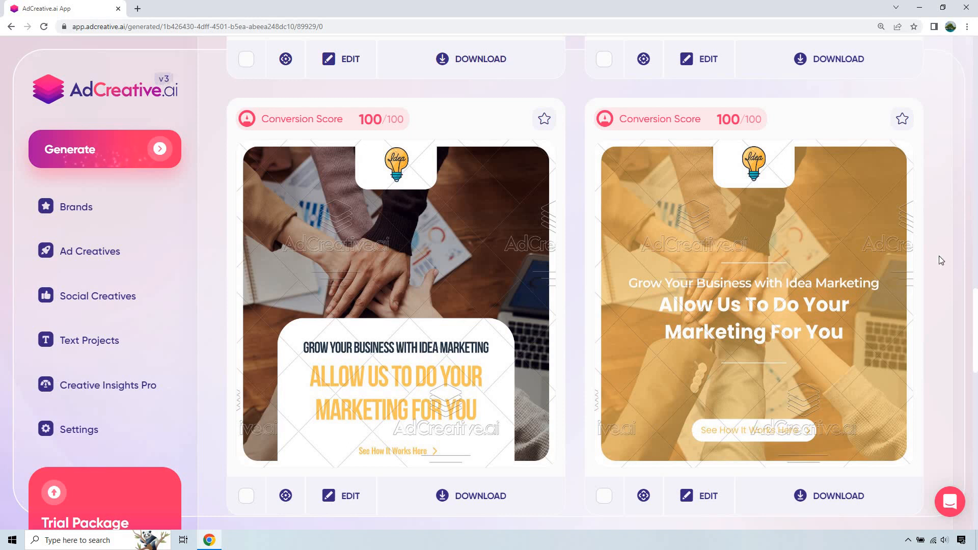
scroll(940, 260, "down", 7)
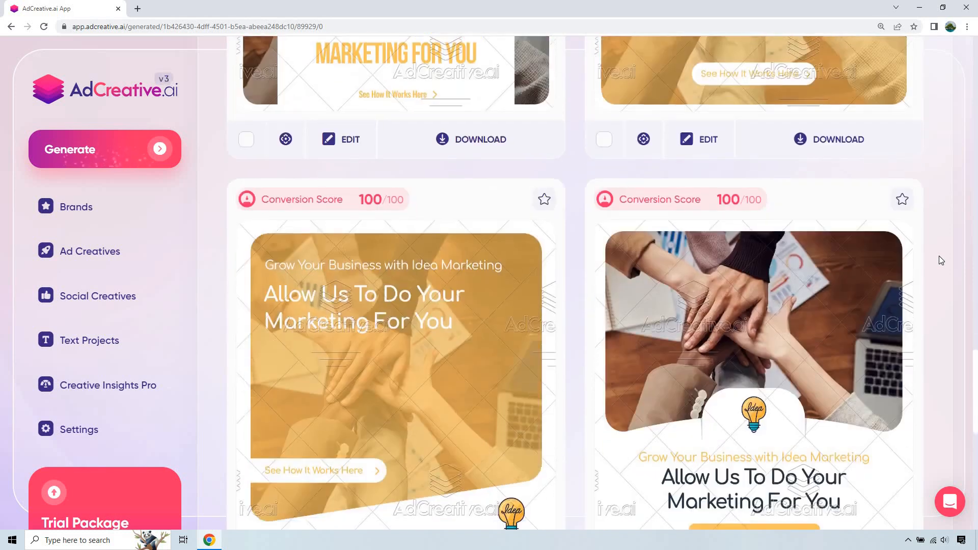
scroll(938, 257, "down", 2)
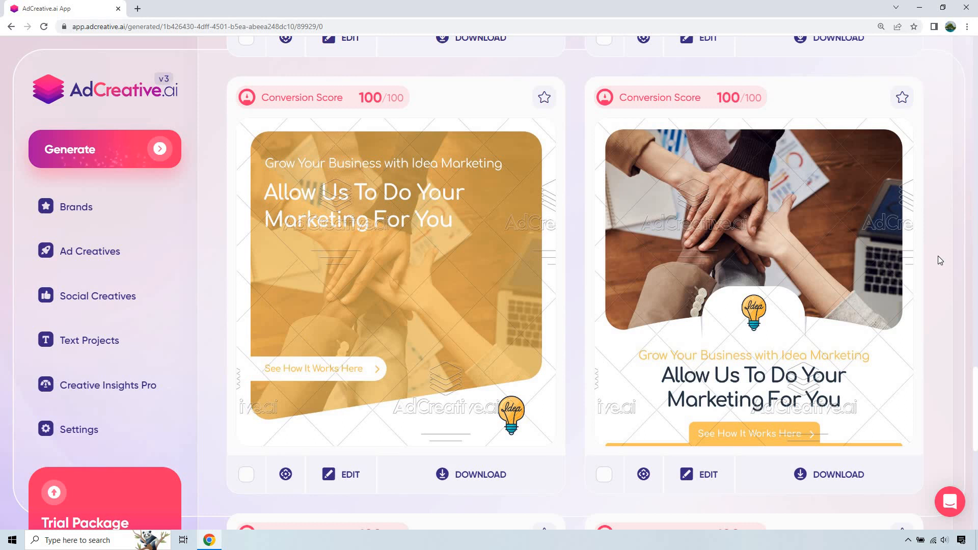
scroll(937, 260, "down", 8)
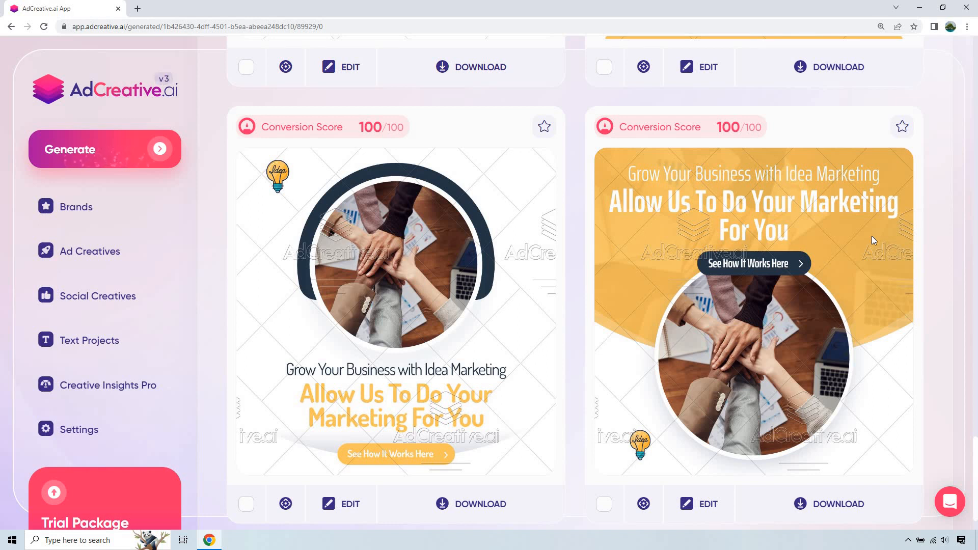
scroll(881, 237, "down", 5)
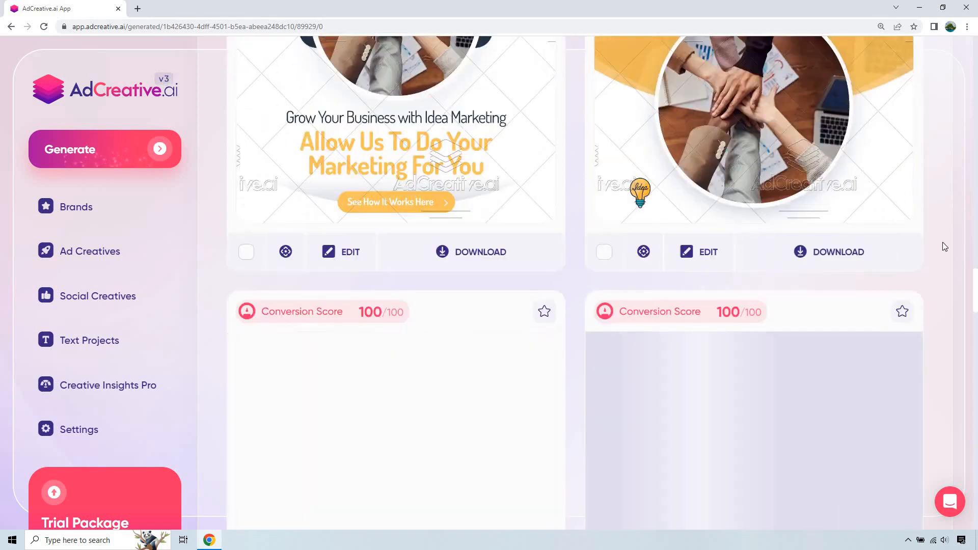
scroll(942, 242, "down", 4)
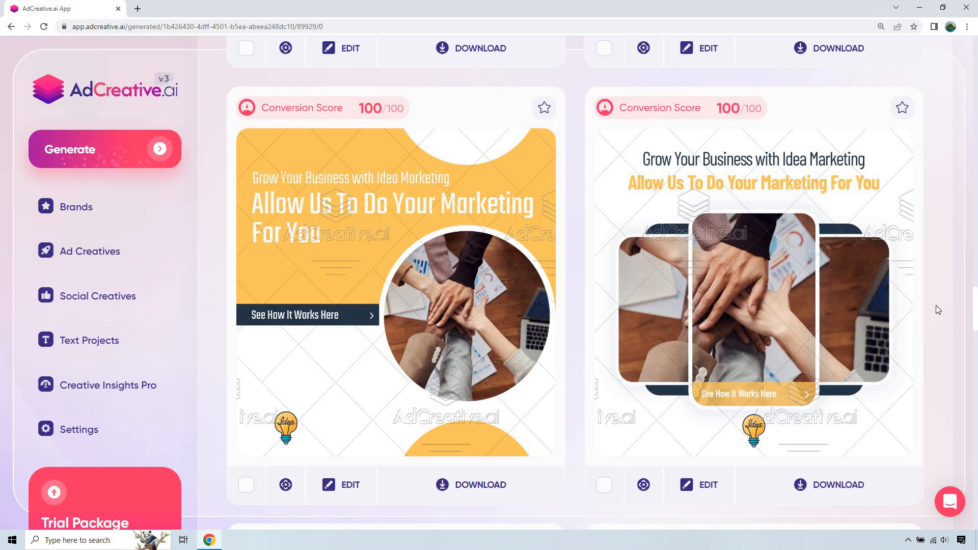
scroll(936, 305, "down", 8)
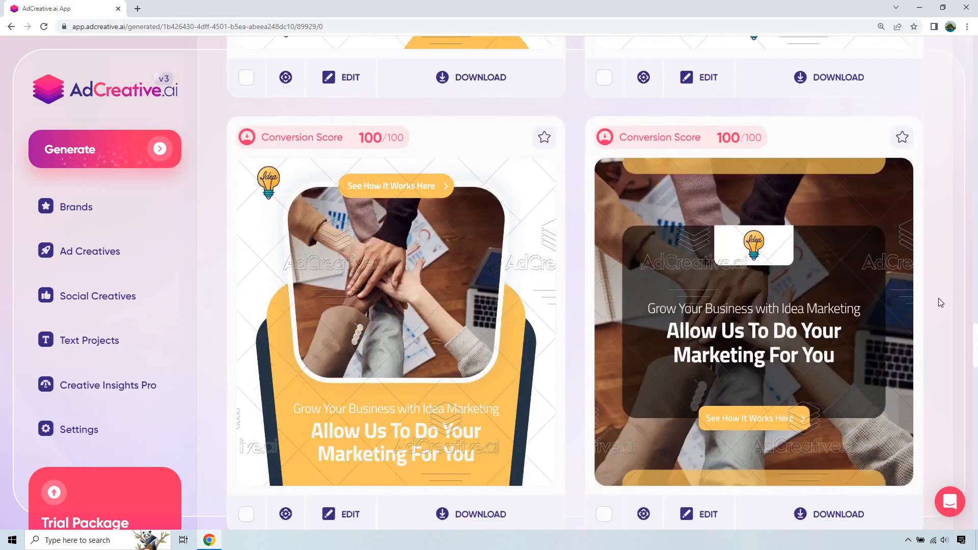
scroll(939, 298, "down", 7)
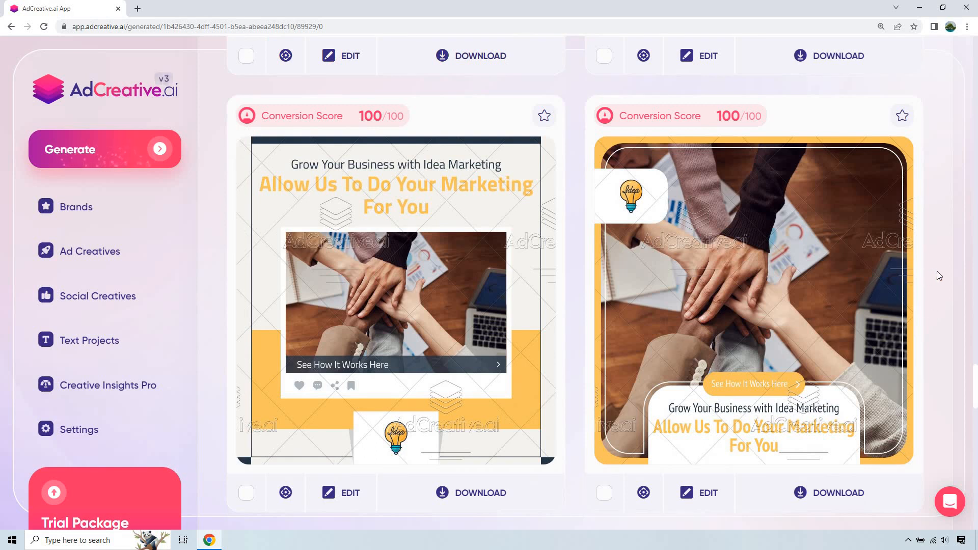
scroll(937, 271, "down", 6)
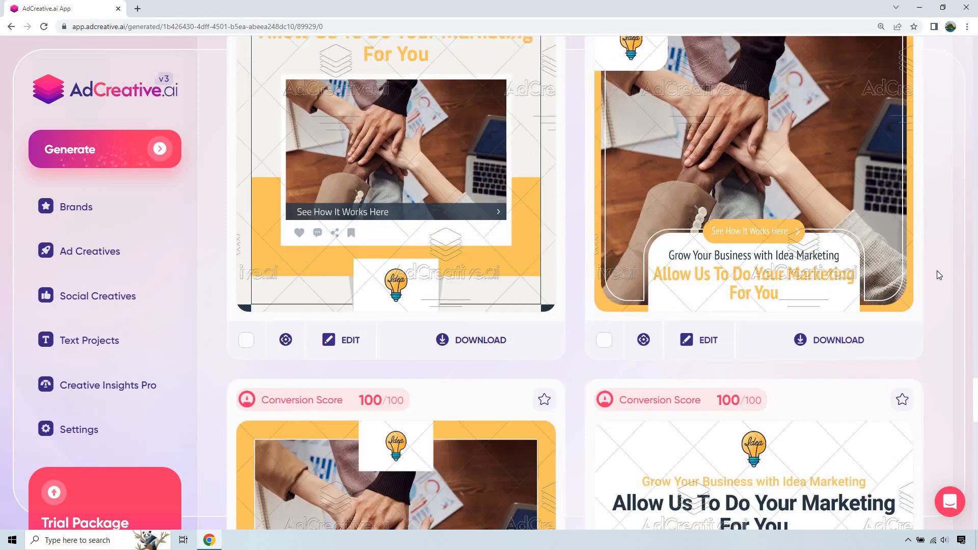
scroll(939, 275, "down", 3)
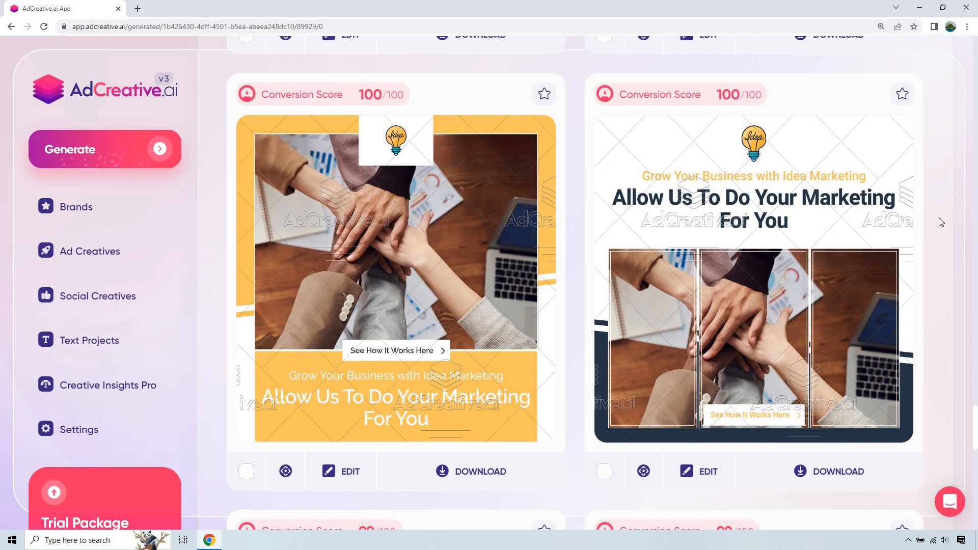
scroll(939, 225, "down", 8)
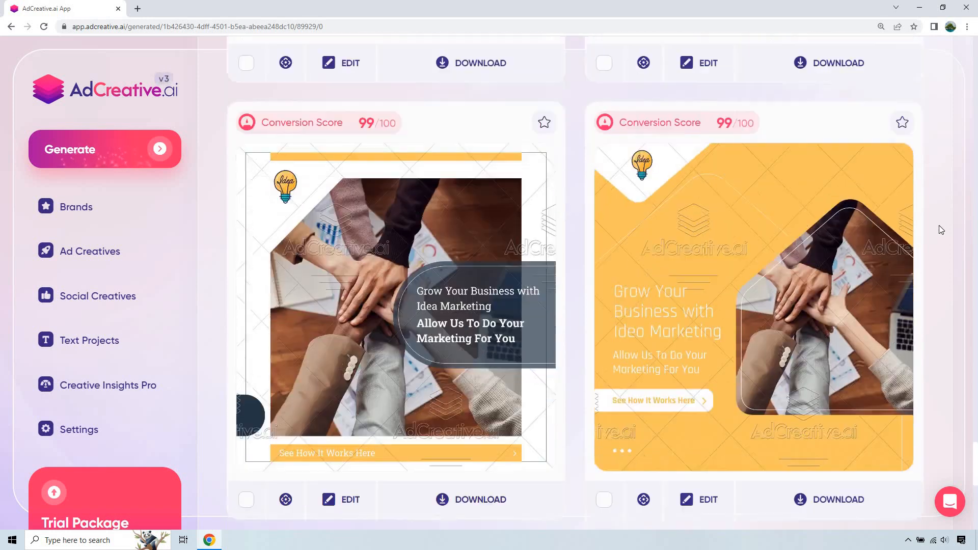
scroll(939, 225, "down", 7)
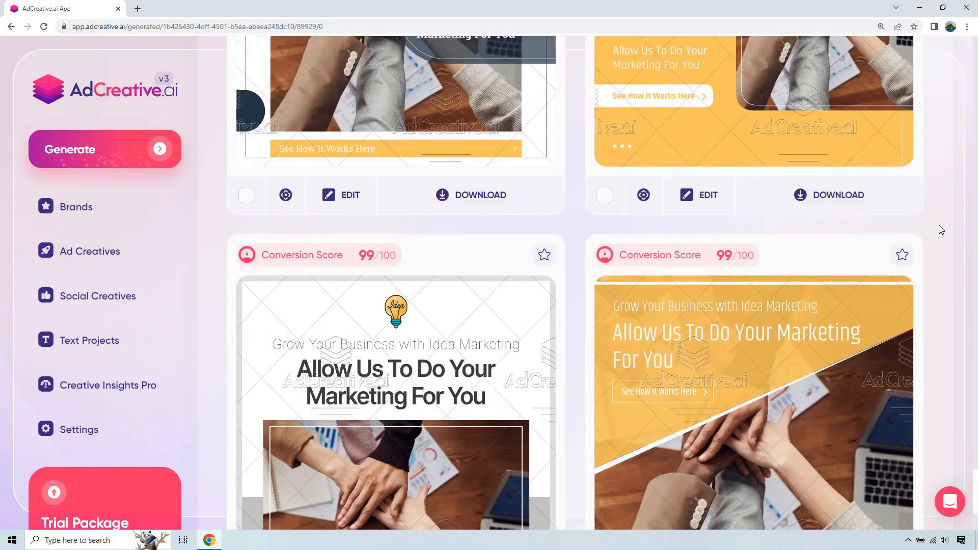
scroll(939, 225, "down", 2)
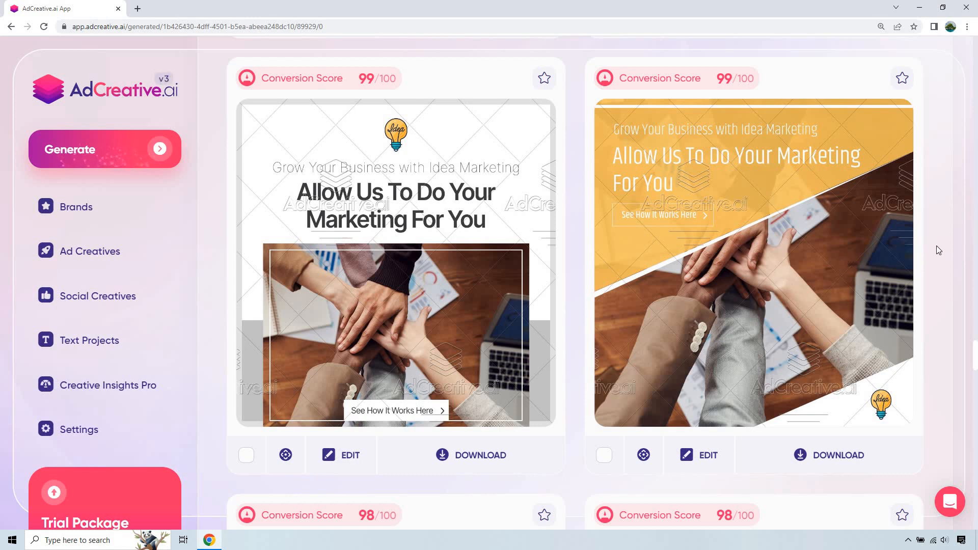
scroll(936, 246, "down", 8)
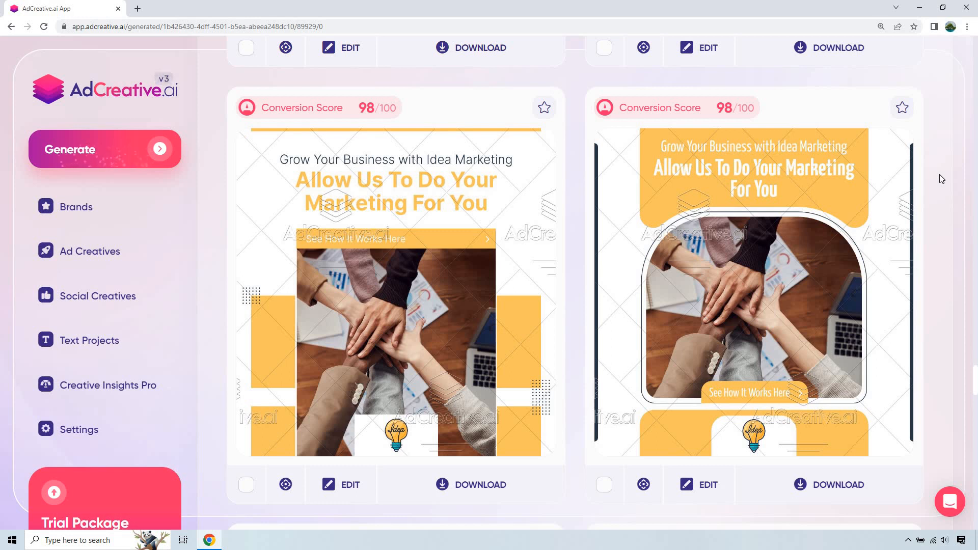
scroll(939, 174, "down", 9)
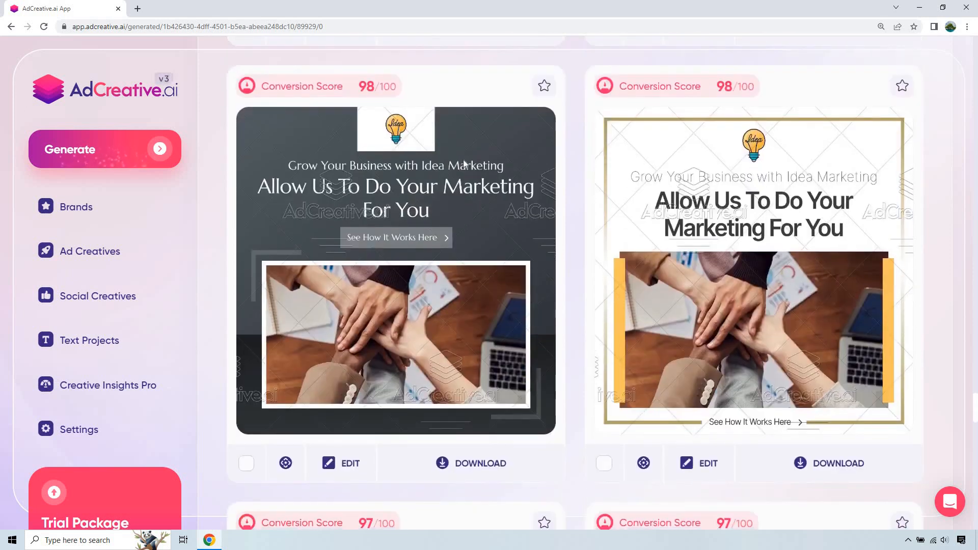
scroll(942, 210, "down", 9)
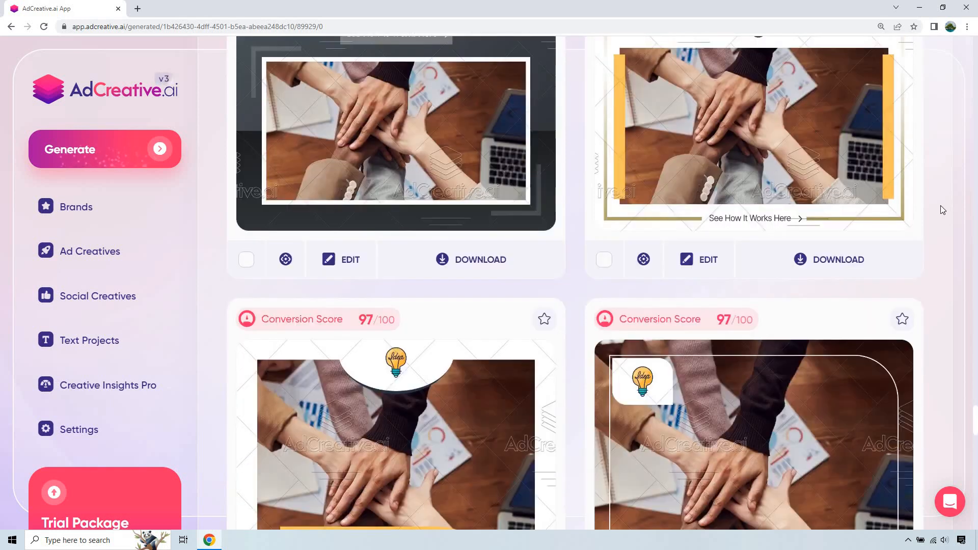
scroll(939, 211, "down", 10)
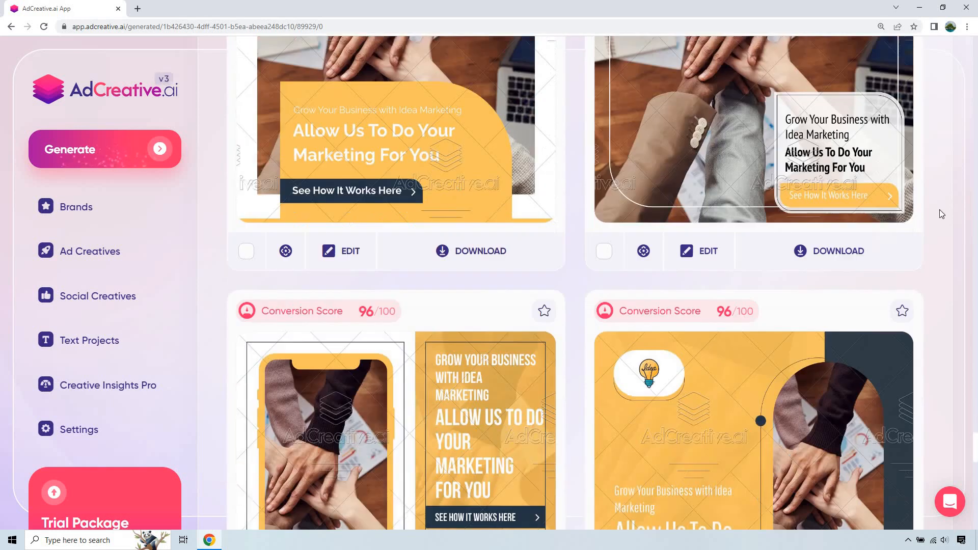
scroll(939, 210, "down", 6)
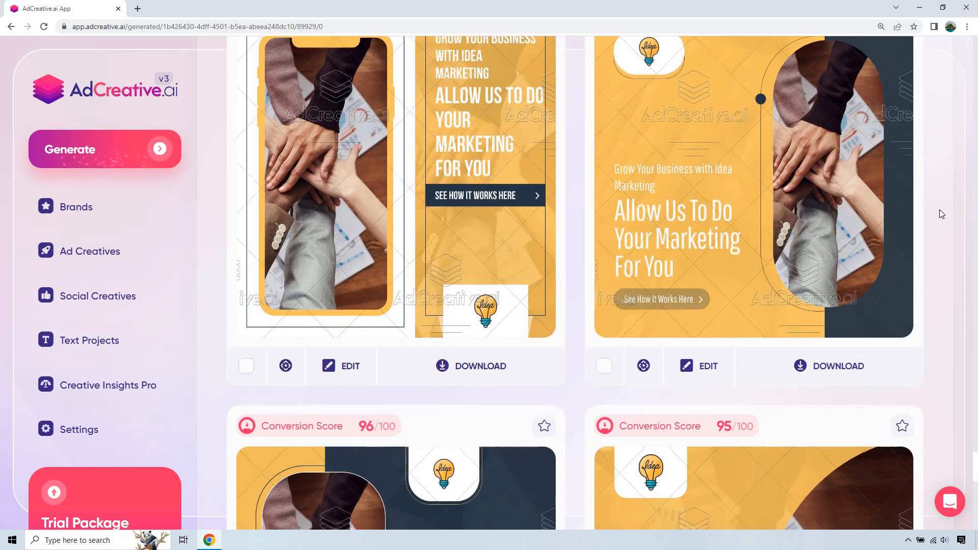
scroll(937, 214, "down", 7)
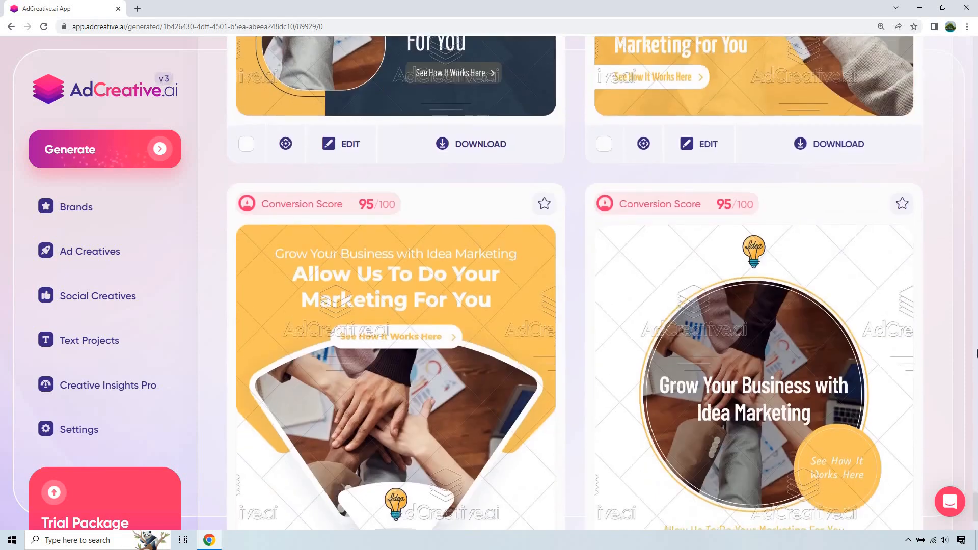
left_click_drag(976, 513, 976, 38)
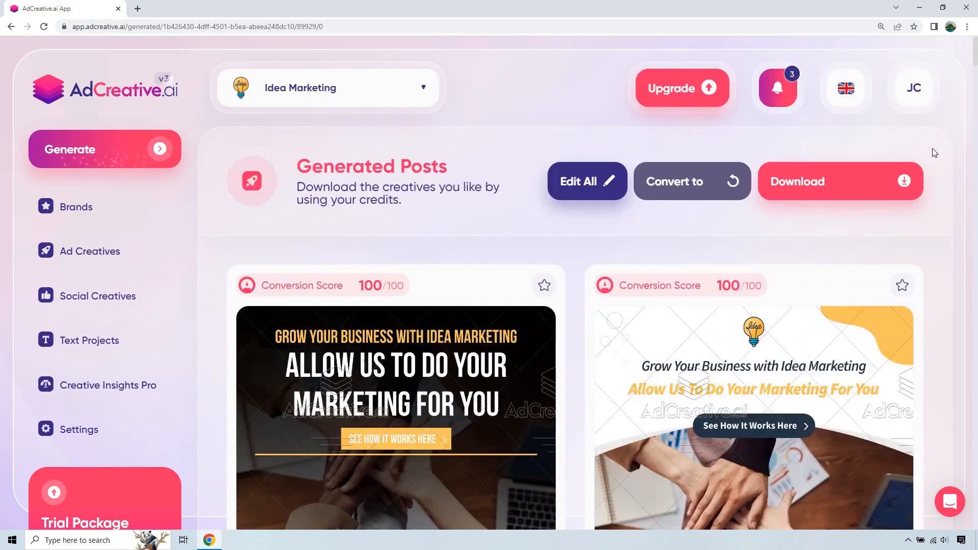